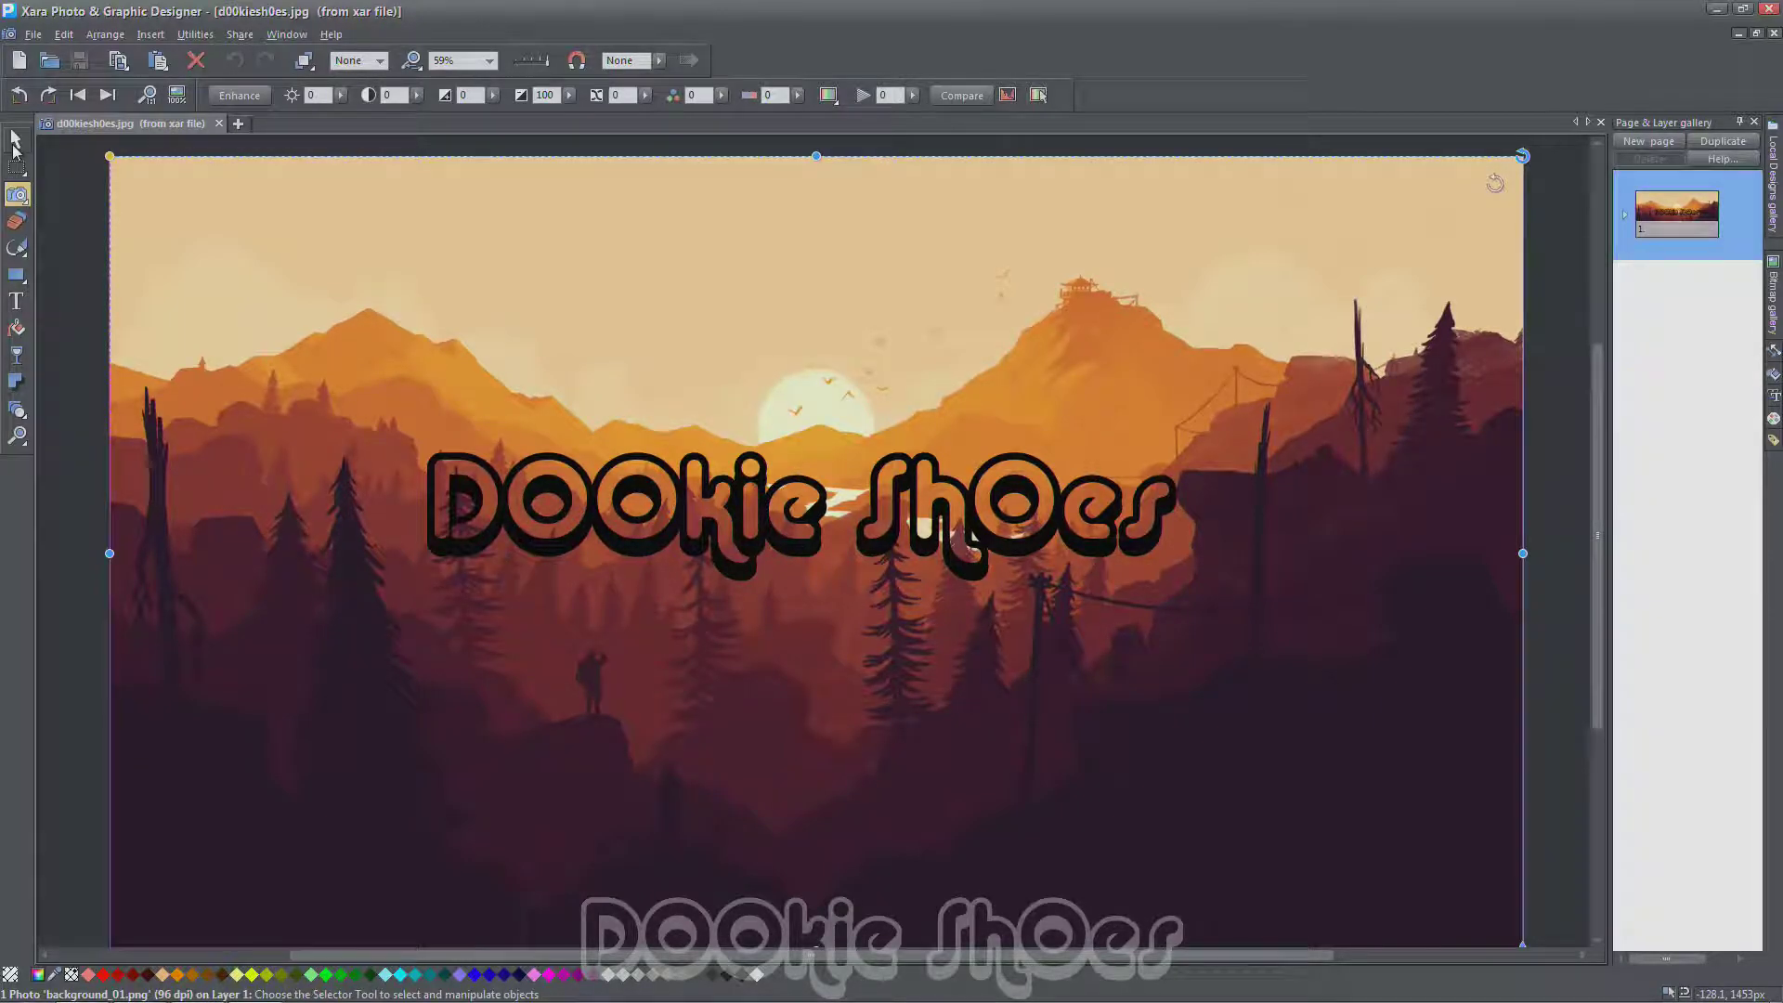
Step: With the Selector tool, mirror the background photo left to right several times
click(14, 139)
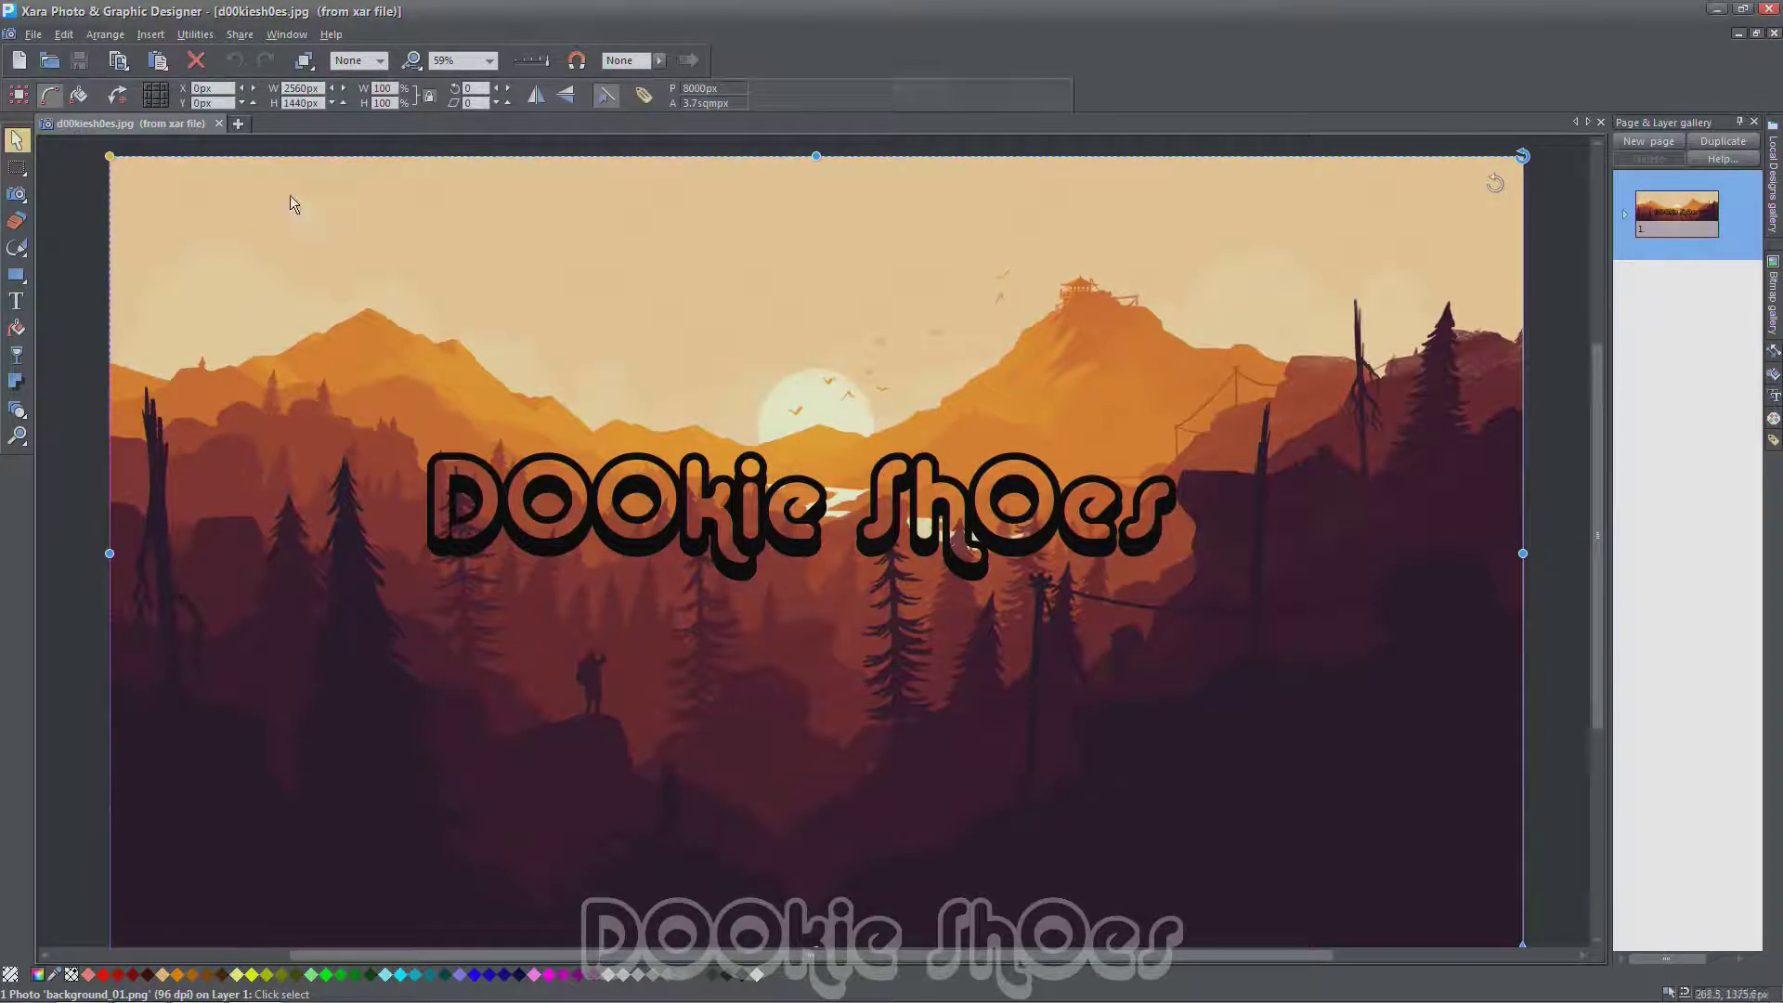
click(535, 95)
click(535, 94)
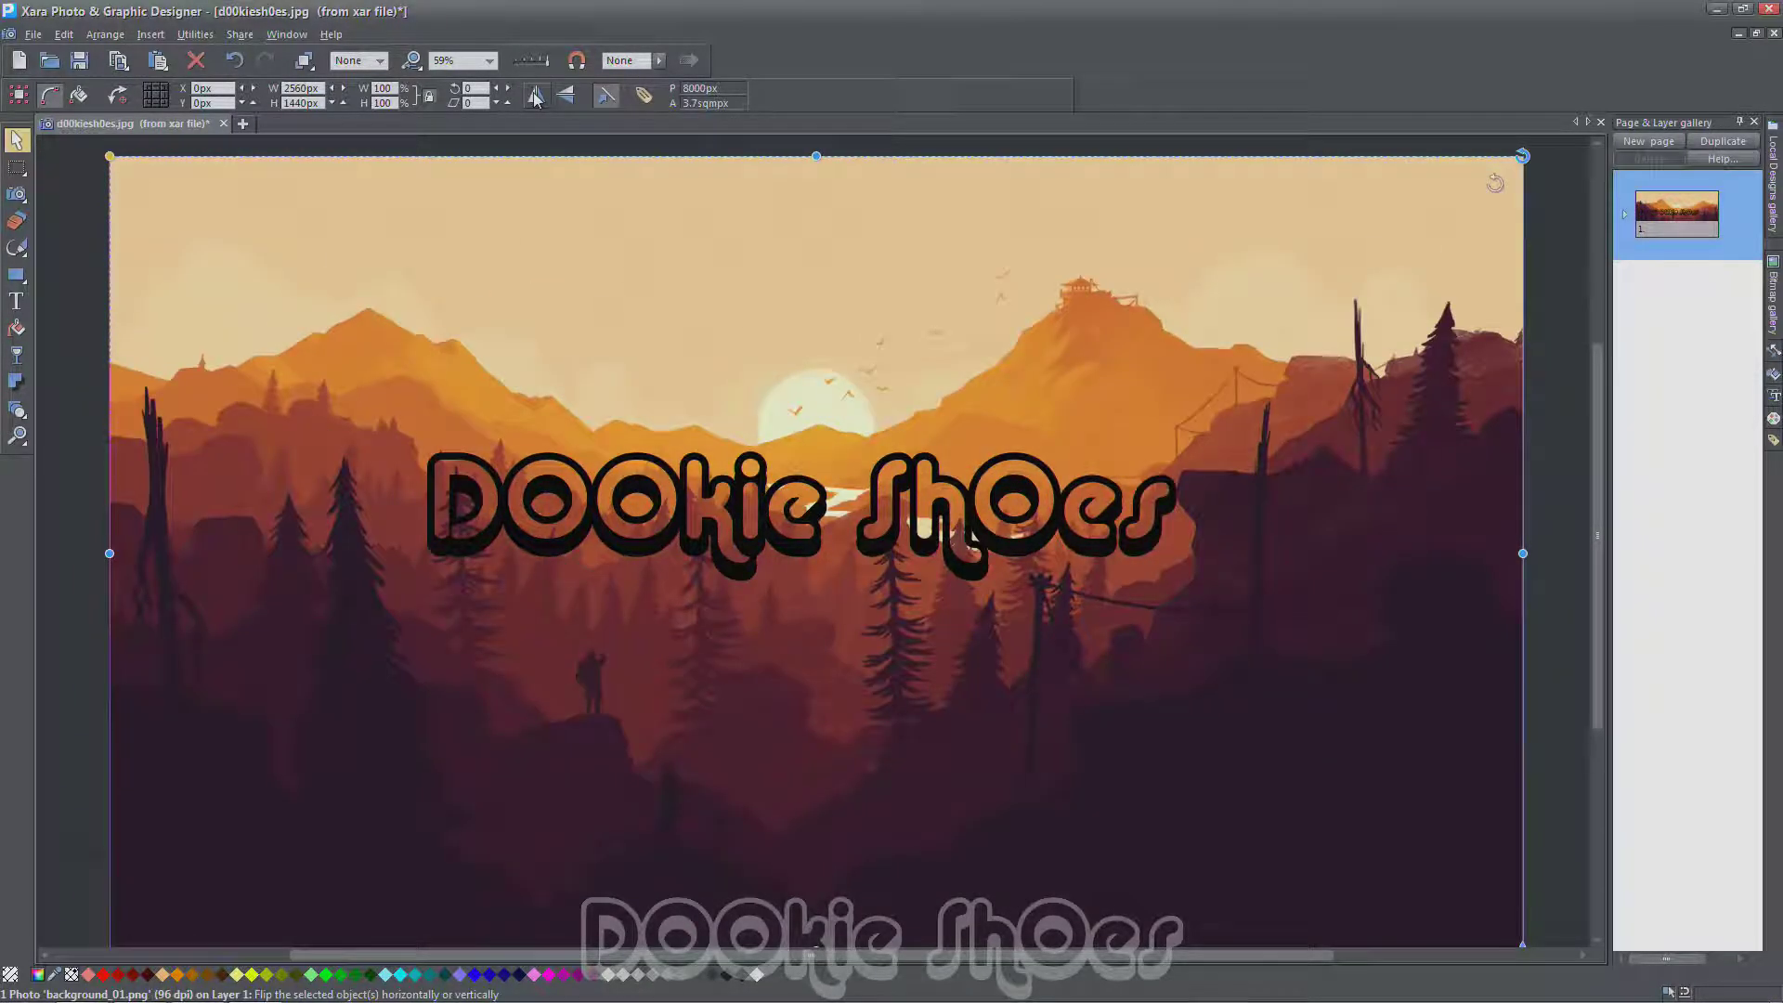
click(535, 96)
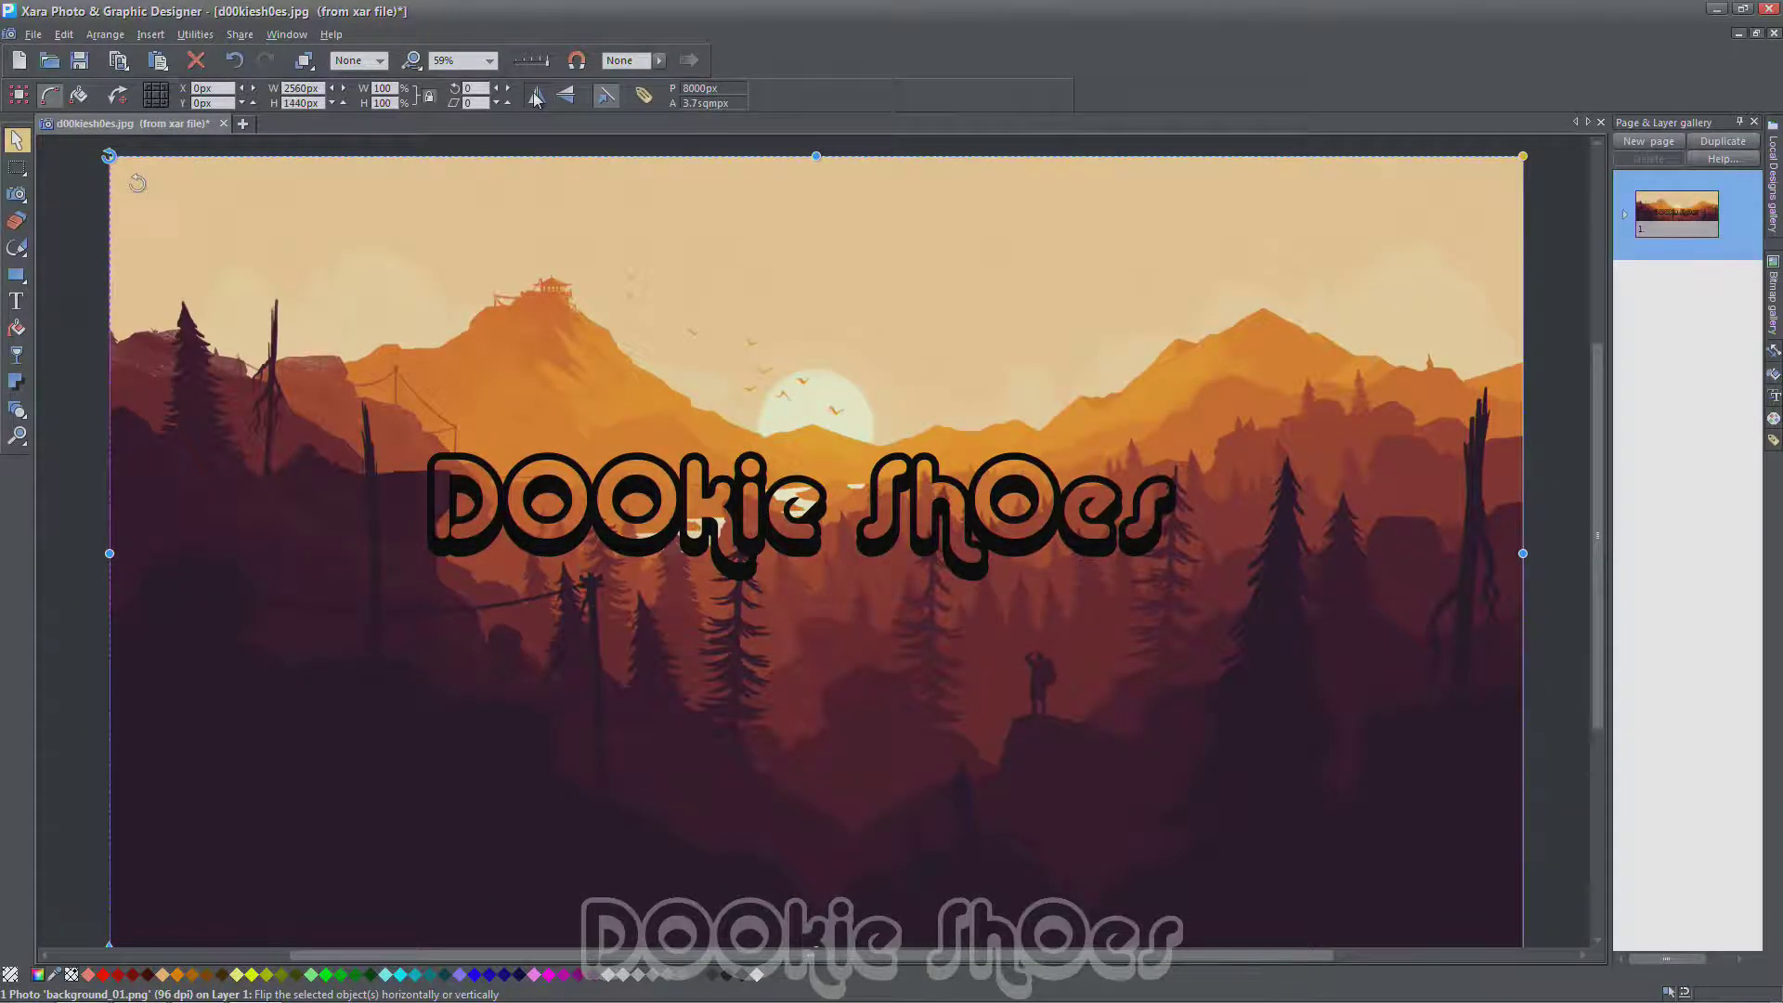
click(536, 95)
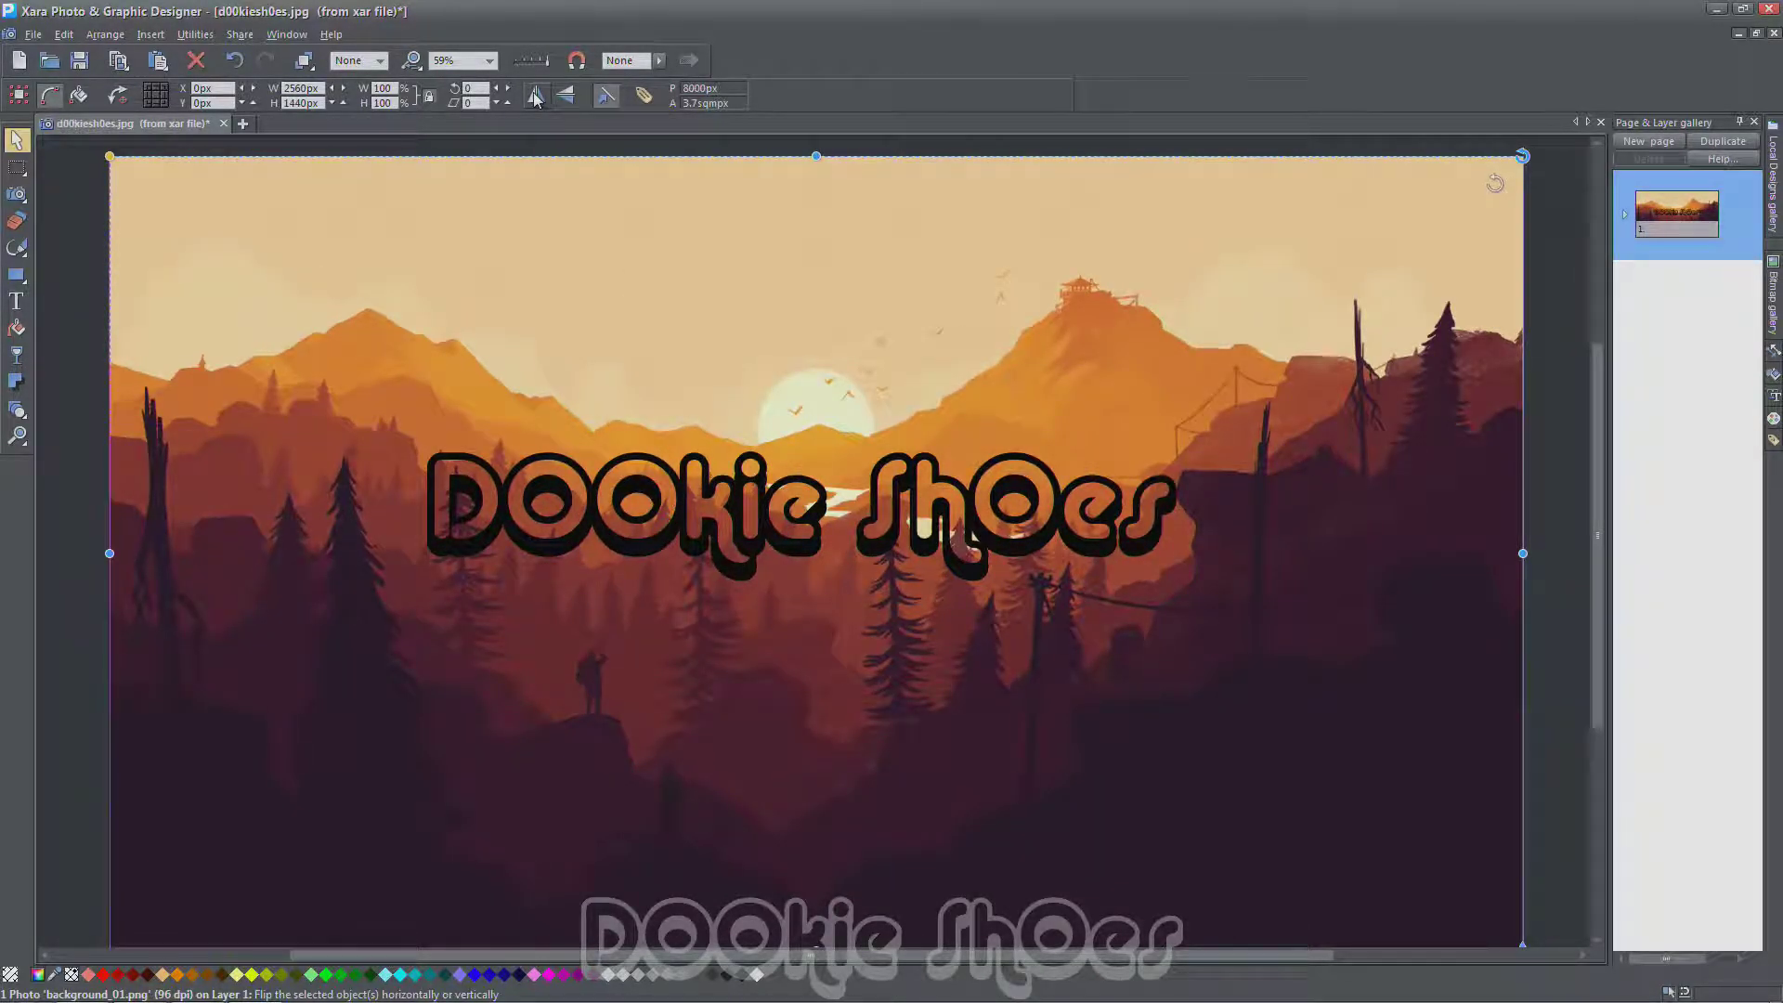
click(535, 94)
Step: Flip the background photo upside down and back to upright
click(564, 97)
click(564, 98)
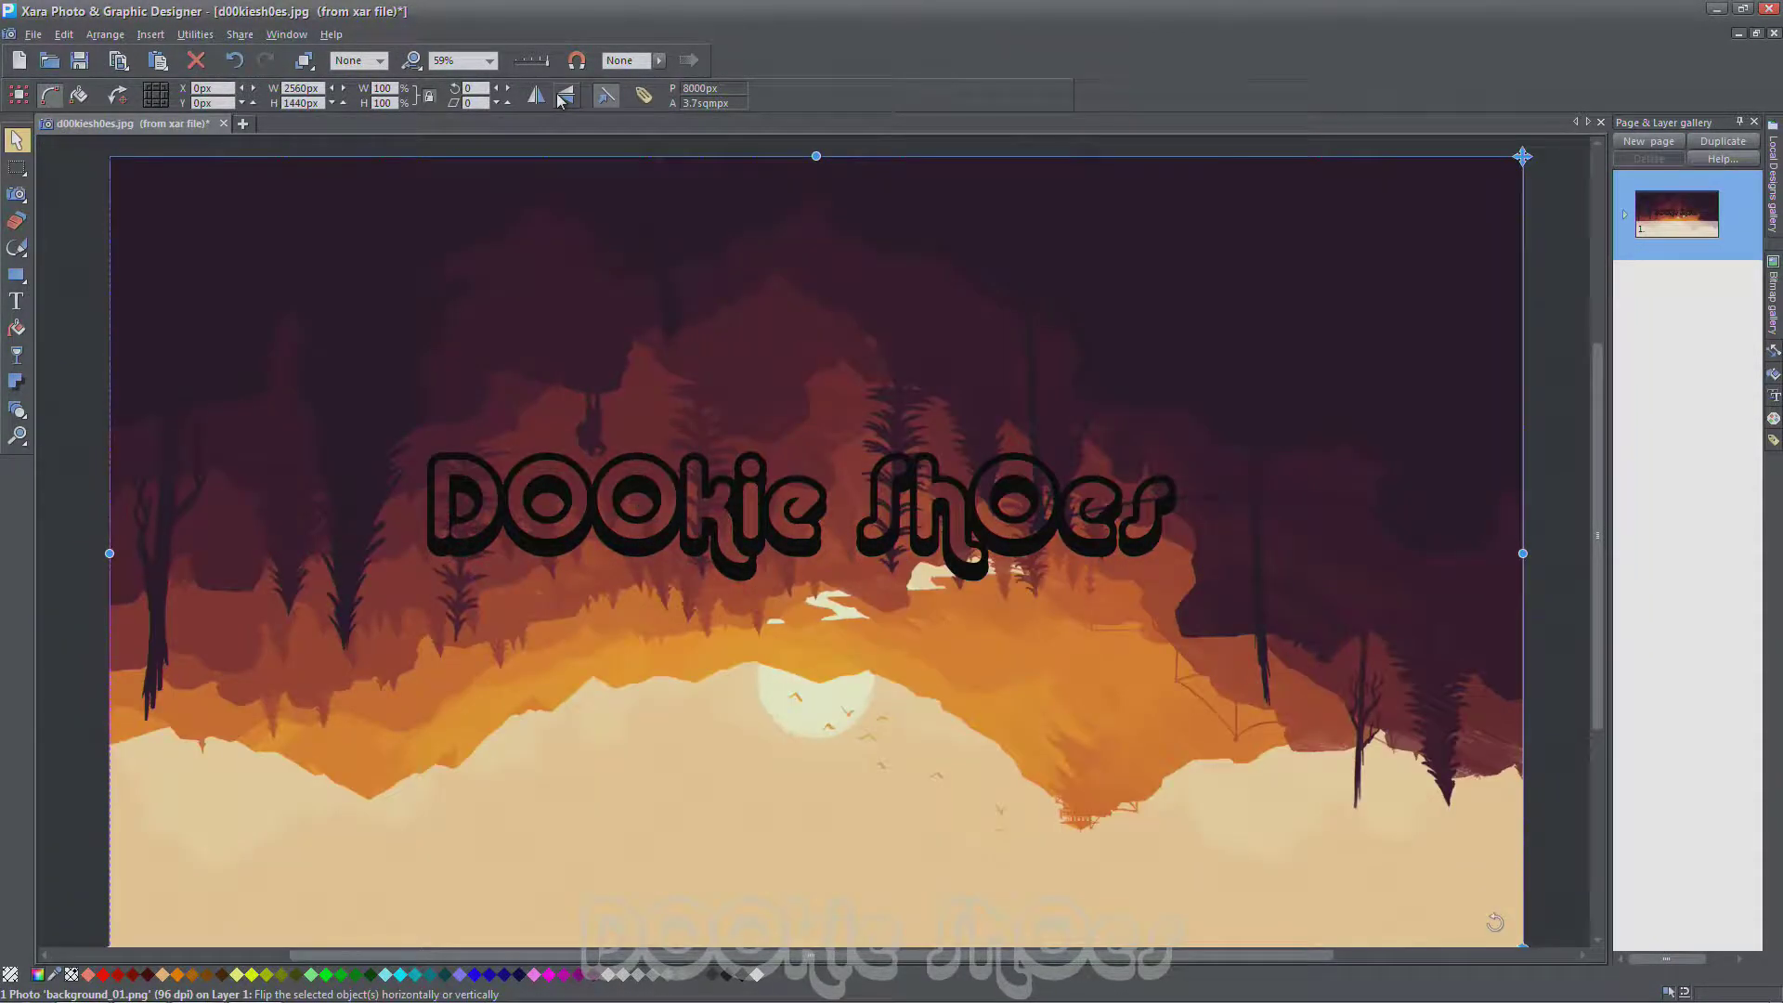
click(562, 99)
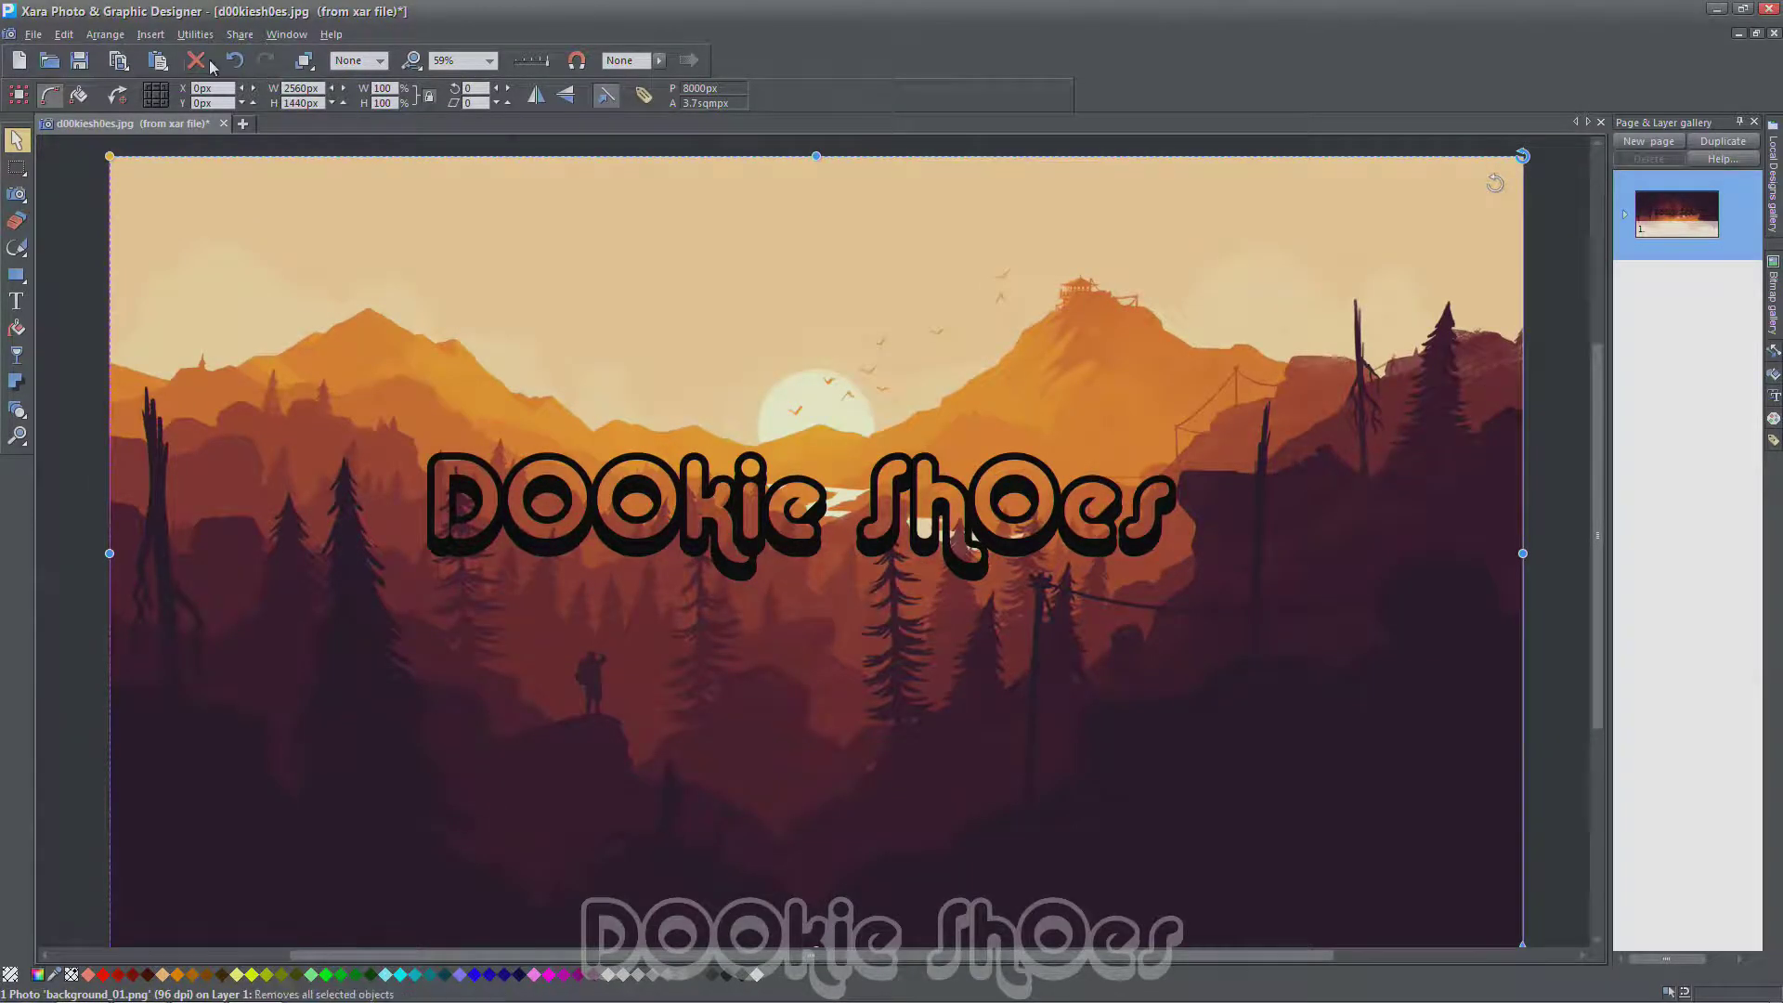
click(160, 62)
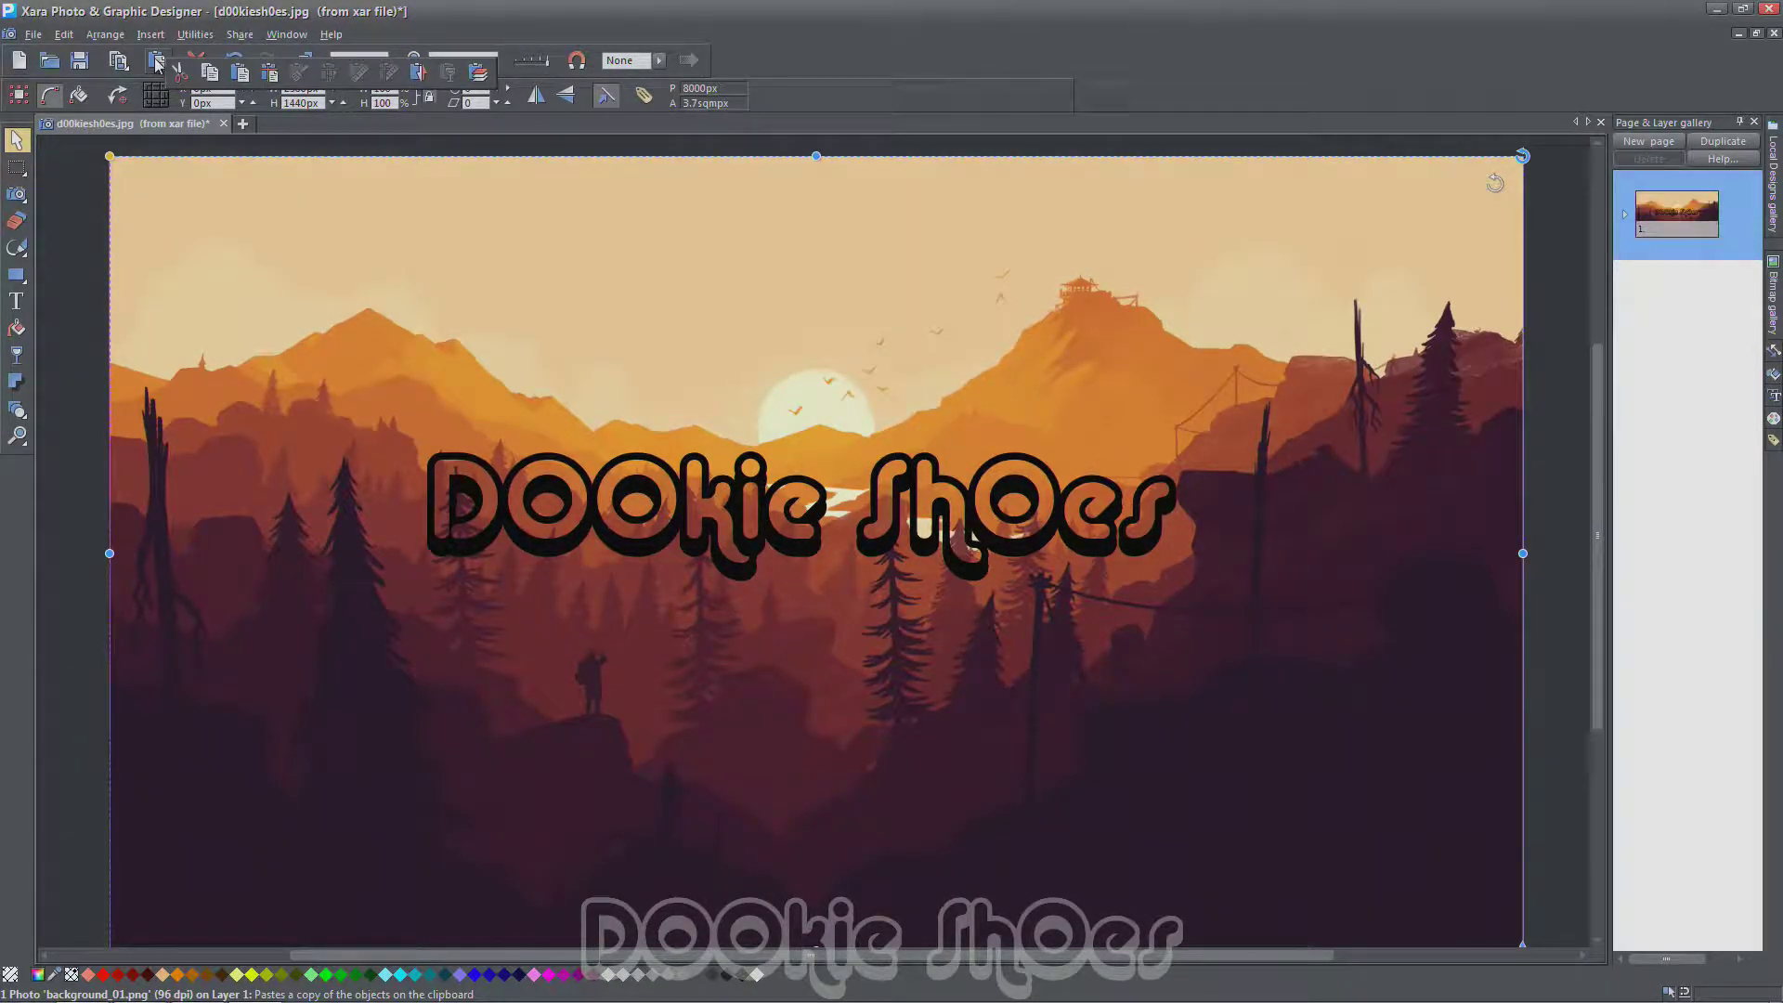